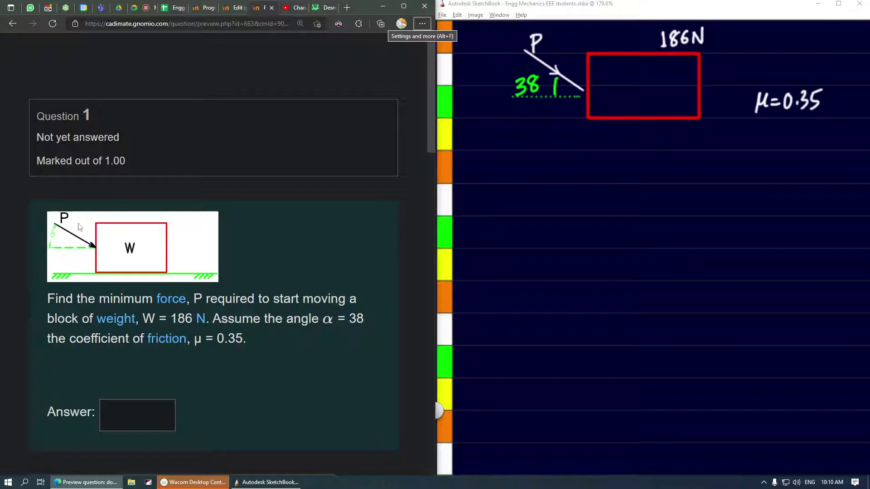
# Step: Draw straight strokes for the downward weight arrow, the normal force line and a dashed motion-direction line
pyautogui.moveTo(426, 65); pyautogui.dragTo(431, 86)
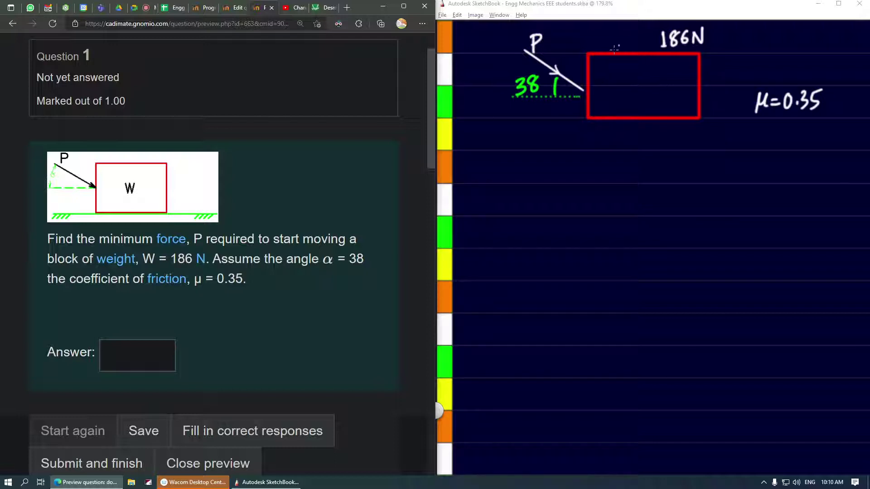
pyautogui.press('shift')
pyautogui.moveTo(639, 26)
pyautogui.mouseDown()
pyautogui.moveTo(639, 91)
pyautogui.moveTo(643, 64)
pyautogui.mouseUp()
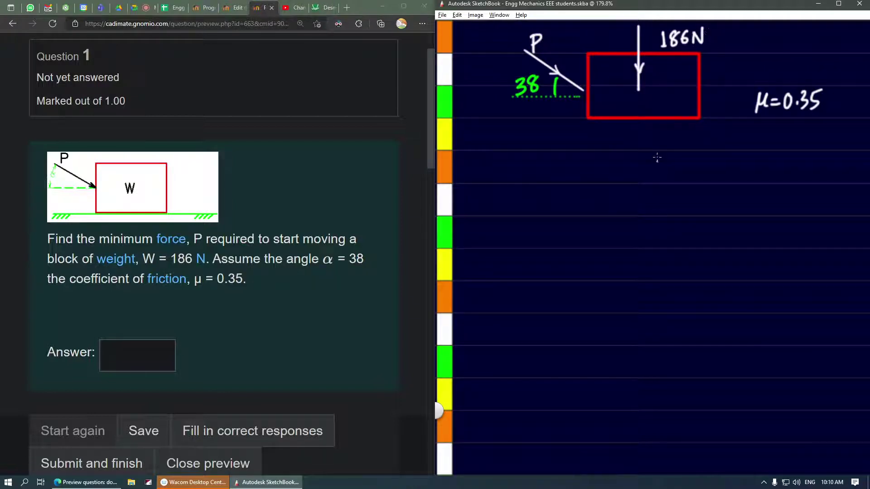
pyautogui.moveTo(643, 119)
pyautogui.mouseDown()
pyautogui.moveTo(643, 185)
pyautogui.moveTo(647, 166)
pyautogui.moveTo(672, 157)
pyautogui.mouseUp()
pyautogui.moveTo(748, 51); pyautogui.dragTo(782, 54)
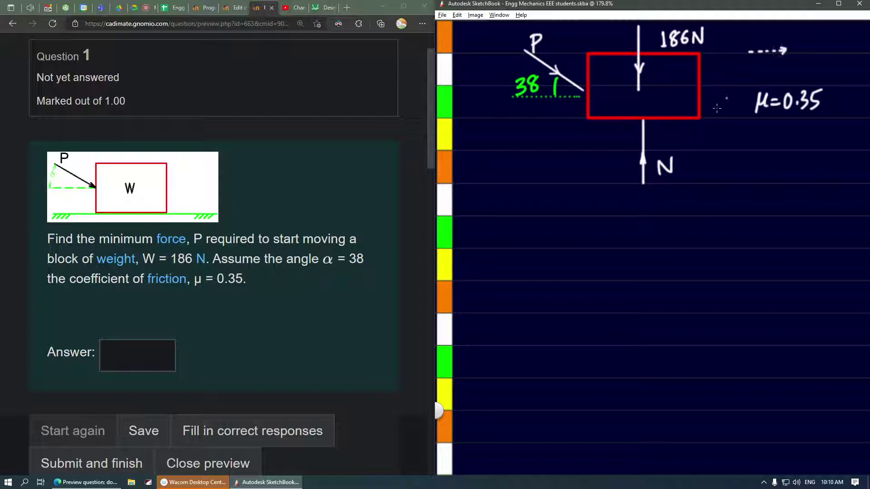
# Step: Draw the ground line with the friction arrowhead and label it 0.35 N, underlined twice
pyautogui.moveTo(577, 123); pyautogui.dragTo(712, 122)
pyautogui.moveTo(576, 122)
pyautogui.mouseDown()
pyautogui.moveTo(590, 132)
pyautogui.moveTo(538, 134)
pyautogui.moveTo(548, 148)
pyautogui.mouseUp()
pyautogui.click(544, 146)
pyautogui.moveTo(562, 133)
pyautogui.mouseDown()
pyautogui.moveTo(558, 146)
pyautogui.moveTo(568, 131)
pyautogui.mouseUp()
pyautogui.moveTo(574, 136)
pyautogui.mouseDown()
pyautogui.moveTo(581, 147)
pyautogui.moveTo(584, 132)
pyautogui.mouseUp()
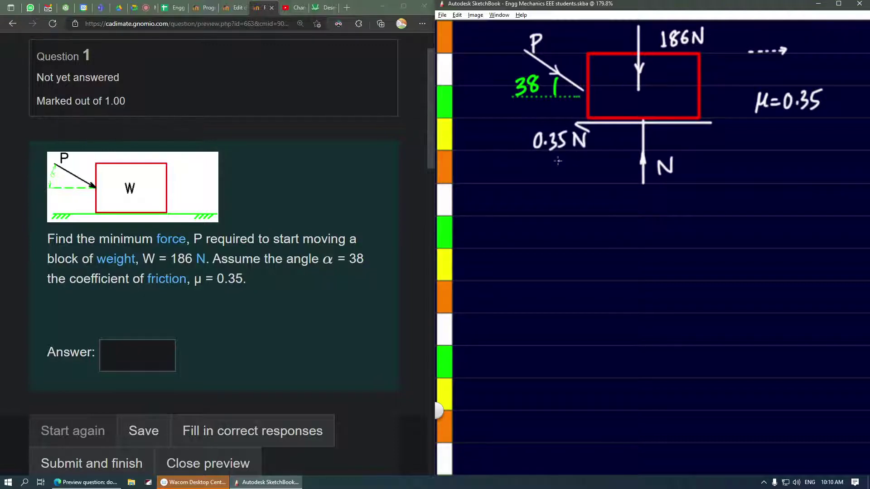
pyautogui.moveTo(537, 157); pyautogui.dragTo(562, 159)
# Step: Remove the double underline and write ΣV = N − 186 − Psin38°
pyautogui.hotkey('ctrl', 'z')
pyautogui.hotkey('ctrl', 'z')
pyautogui.moveTo(495, 226)
pyautogui.mouseDown()
pyautogui.moveTo(502, 230)
pyautogui.moveTo(494, 244)
pyautogui.moveTo(513, 245)
pyautogui.moveTo(527, 227)
pyautogui.moveTo(551, 238)
pyautogui.mouseUp()
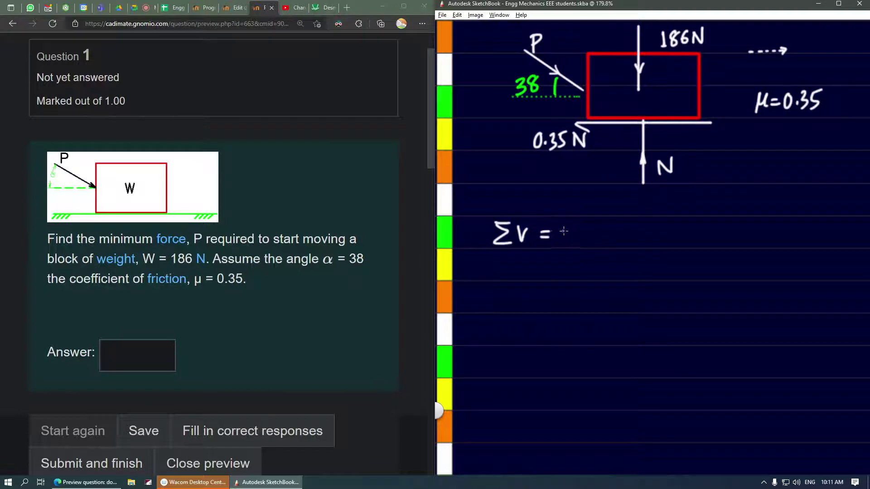
pyautogui.moveTo(563, 229)
pyautogui.mouseDown()
pyautogui.moveTo(564, 242)
pyautogui.moveTo(575, 224)
pyautogui.moveTo(609, 243)
pyautogui.moveTo(634, 236)
pyautogui.mouseUp()
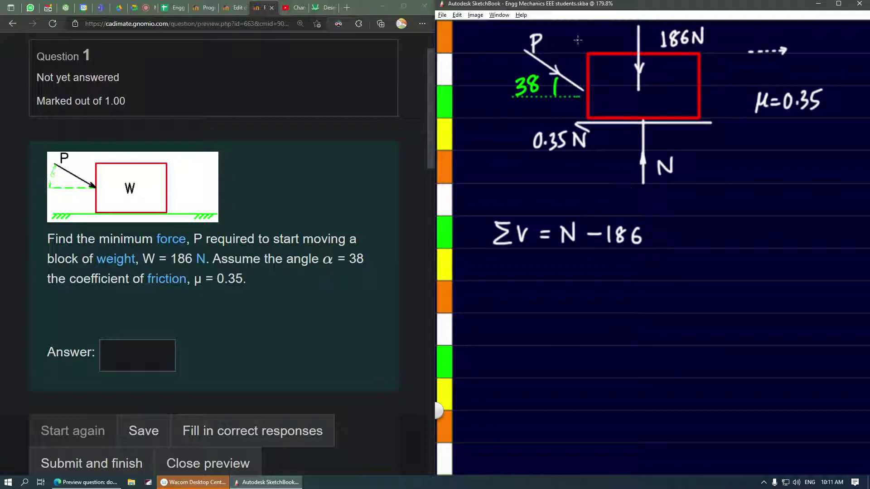
pyautogui.moveTo(582, 36)
pyautogui.mouseDown()
pyautogui.moveTo(584, 55)
pyautogui.moveTo(586, 44)
pyautogui.mouseUp()
pyautogui.moveTo(656, 235); pyautogui.dragTo(692, 242)
pyautogui.moveTo(699, 235)
pyautogui.mouseDown()
pyautogui.moveTo(718, 243)
pyautogui.moveTo(731, 234)
pyautogui.moveTo(724, 243)
pyautogui.moveTo(753, 225)
pyautogui.mouseUp()
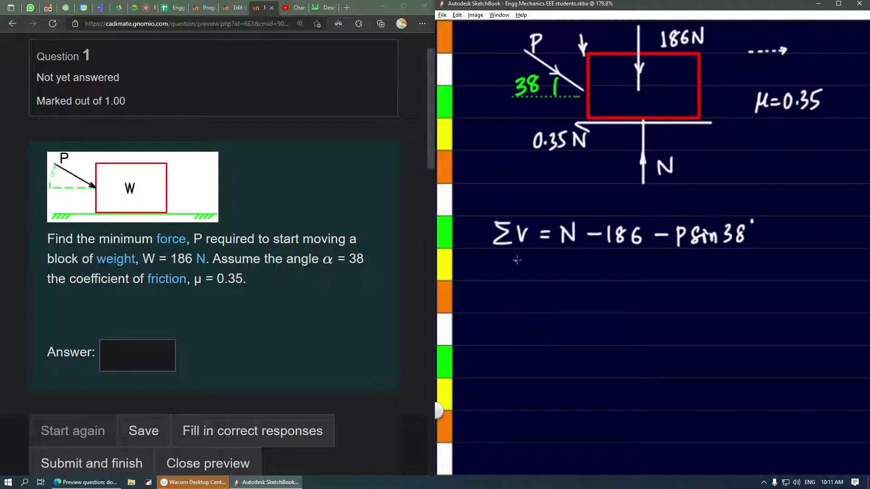
# Step: Write 0 = N − 186 − Psin38° on the line below
pyautogui.moveTo(519, 258)
pyautogui.mouseDown()
pyautogui.moveTo(513, 272)
pyautogui.moveTo(520, 259)
pyautogui.moveTo(549, 265)
pyautogui.mouseUp()
pyautogui.moveTo(538, 272)
pyautogui.mouseDown()
pyautogui.moveTo(562, 258)
pyautogui.moveTo(594, 268)
pyautogui.mouseUp()
pyautogui.moveTo(604, 256)
pyautogui.mouseDown()
pyautogui.moveTo(604, 273)
pyautogui.moveTo(617, 260)
pyautogui.moveTo(654, 267)
pyautogui.mouseUp()
pyautogui.moveTo(665, 258); pyautogui.dragTo(664, 277)
pyautogui.moveTo(665, 259)
pyautogui.mouseDown()
pyautogui.moveTo(665, 270)
pyautogui.moveTo(713, 274)
pyautogui.mouseUp()
pyautogui.moveTo(714, 258)
pyautogui.mouseDown()
pyautogui.moveTo(722, 265)
pyautogui.moveTo(714, 275)
pyautogui.mouseUp()
pyautogui.moveTo(739, 257)
pyautogui.mouseDown()
pyautogui.moveTo(731, 266)
pyautogui.moveTo(738, 259)
pyautogui.mouseUp()
pyautogui.moveTo(748, 249); pyautogui.dragTo(748, 250)
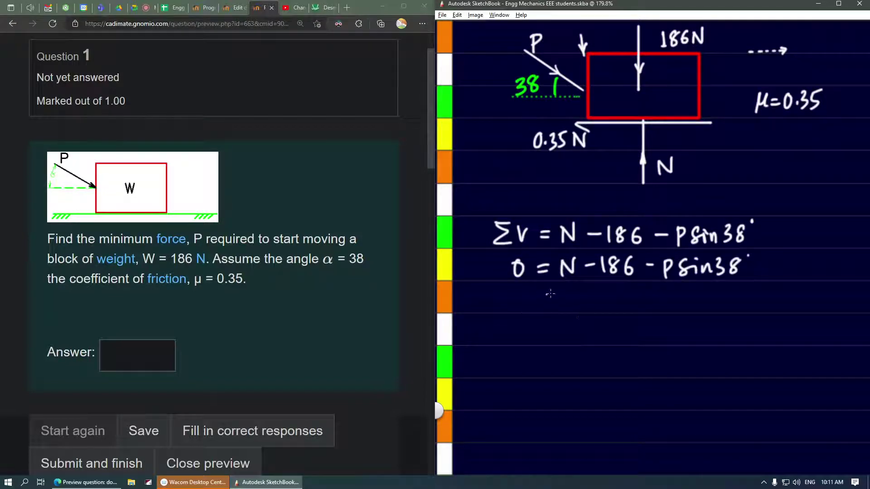
# Step: Write the rearranged equation N − Psin38 = 186, labelled (1)
pyautogui.moveTo(529, 293)
pyautogui.mouseDown()
pyautogui.moveTo(528, 310)
pyautogui.moveTo(542, 310)
pyautogui.mouseUp()
pyautogui.moveTo(543, 310)
pyautogui.mouseDown()
pyautogui.moveTo(543, 293)
pyautogui.moveTo(573, 310)
pyautogui.mouseUp()
pyautogui.moveTo(572, 294)
pyautogui.mouseDown()
pyautogui.moveTo(573, 304)
pyautogui.moveTo(596, 309)
pyautogui.moveTo(636, 308)
pyautogui.moveTo(640, 299)
pyautogui.mouseUp()
pyautogui.moveTo(655, 298); pyautogui.dragTo(690, 309)
pyautogui.moveTo(709, 288)
pyautogui.mouseDown()
pyautogui.moveTo(703, 308)
pyautogui.moveTo(708, 302)
pyautogui.mouseUp()
pyautogui.moveTo(734, 300)
pyautogui.mouseDown()
pyautogui.moveTo(753, 303)
pyautogui.moveTo(763, 290)
pyautogui.mouseUp()
pyautogui.moveTo(761, 293); pyautogui.dragTo(761, 305)
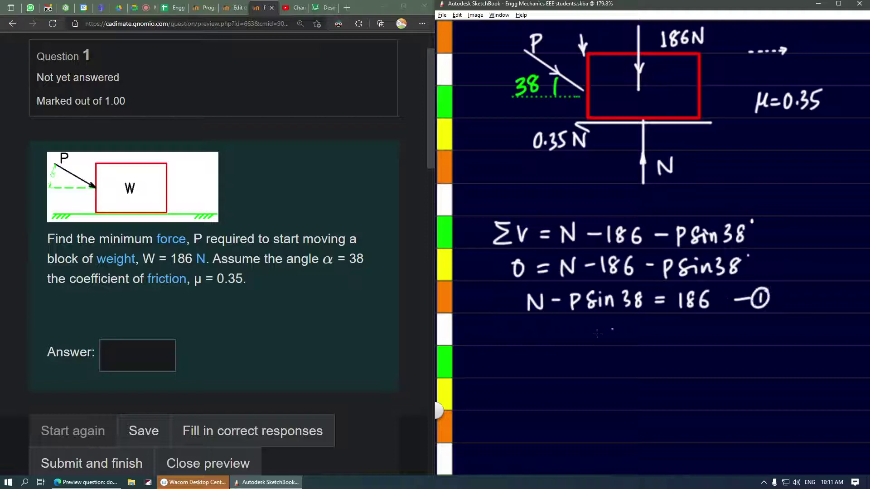
# Step: Write ΣH = PCos38 − 0.35N on the next line
pyautogui.moveTo(509, 324)
pyautogui.mouseDown()
pyautogui.moveTo(495, 342)
pyautogui.moveTo(516, 343)
pyautogui.mouseUp()
pyautogui.moveTo(516, 335)
pyautogui.mouseDown()
pyautogui.moveTo(527, 342)
pyautogui.moveTo(550, 332)
pyautogui.mouseUp()
pyautogui.moveTo(541, 338); pyautogui.dragTo(550, 338)
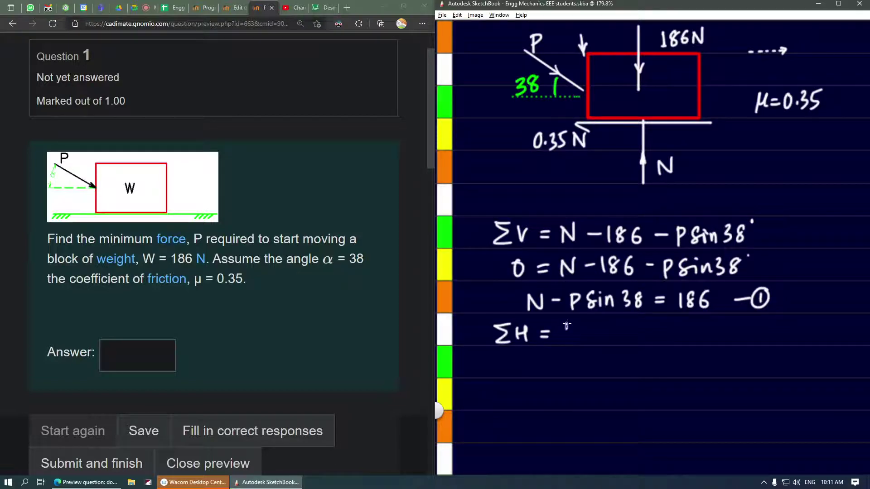
pyautogui.moveTo(566, 323); pyautogui.dragTo(566, 345)
pyautogui.moveTo(566, 325)
pyautogui.mouseDown()
pyautogui.moveTo(567, 338)
pyautogui.moveTo(587, 340)
pyautogui.moveTo(593, 331)
pyautogui.mouseUp()
pyautogui.moveTo(609, 326)
pyautogui.mouseDown()
pyautogui.moveTo(603, 340)
pyautogui.moveTo(622, 338)
pyautogui.mouseUp()
pyautogui.moveTo(636, 325); pyautogui.dragTo(635, 326)
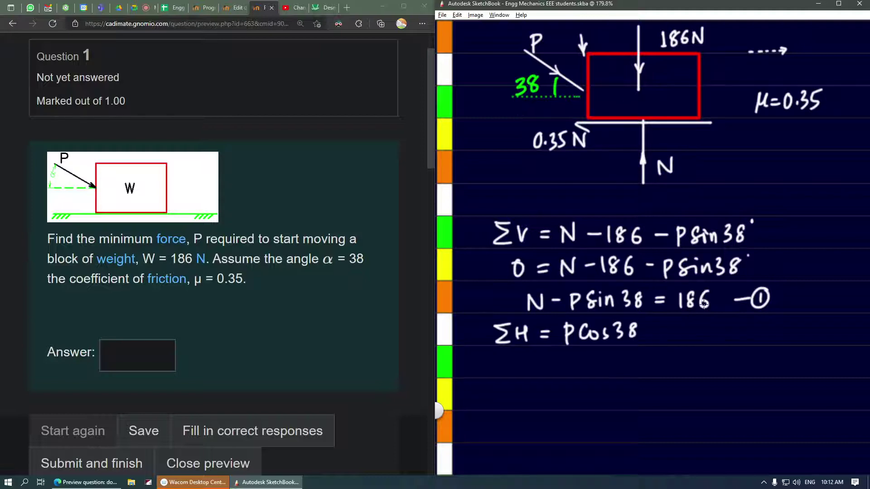
pyautogui.moveTo(651, 331)
pyautogui.mouseDown()
pyautogui.moveTo(684, 324)
pyautogui.moveTo(694, 338)
pyautogui.mouseUp()
pyautogui.moveTo(701, 325); pyautogui.dragTo(701, 338)
pyautogui.moveTo(717, 322); pyautogui.dragTo(713, 339)
pyautogui.moveTo(716, 323)
pyautogui.mouseDown()
pyautogui.moveTo(725, 322)
pyautogui.moveTo(731, 337)
pyautogui.mouseUp()
pyautogui.moveTo(730, 320)
pyautogui.mouseDown()
pyautogui.moveTo(742, 335)
pyautogui.moveTo(743, 319)
pyautogui.mouseUp()
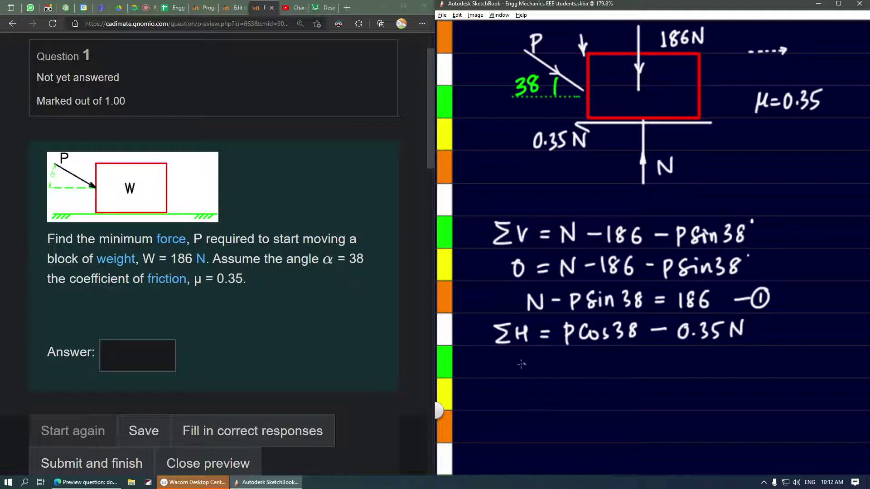
# Step: Write 0 = PCos38 − 0.35N below, redoing the malformed zero
pyautogui.moveTo(522, 362)
pyautogui.mouseDown()
pyautogui.moveTo(519, 368)
pyautogui.moveTo(533, 369)
pyautogui.mouseUp()
pyautogui.hotkey('ctrl', 'z')
pyautogui.moveTo(524, 358)
pyautogui.mouseDown()
pyautogui.moveTo(516, 374)
pyautogui.moveTo(533, 361)
pyautogui.mouseUp()
pyautogui.hotkey('ctrl', 'z')
pyautogui.hotkey('ctrl', 'z')
pyautogui.moveTo(519, 358); pyautogui.dragTo(544, 362)
pyautogui.moveTo(533, 371)
pyautogui.mouseDown()
pyautogui.moveTo(561, 376)
pyautogui.moveTo(562, 365)
pyautogui.moveTo(580, 376)
pyautogui.moveTo(607, 358)
pyautogui.moveTo(622, 363)
pyautogui.moveTo(617, 367)
pyautogui.moveTo(669, 358)
pyautogui.moveTo(695, 369)
pyautogui.mouseUp()
pyautogui.click(678, 370)
pyautogui.moveTo(697, 356); pyautogui.dragTo(725, 352)
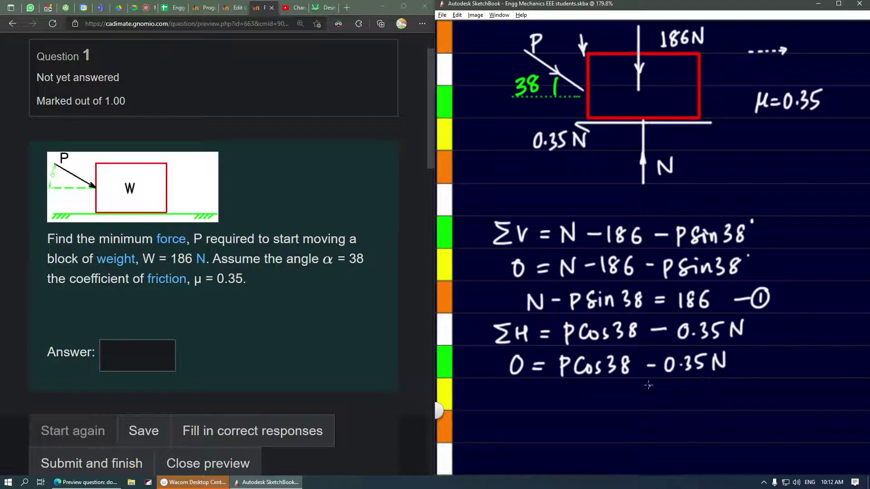
# Step: Move the PCos38 term after −0.35N and add a plus sign before it
pyautogui.press('m')
pyautogui.moveTo(635, 348); pyautogui.dragTo(556, 393)
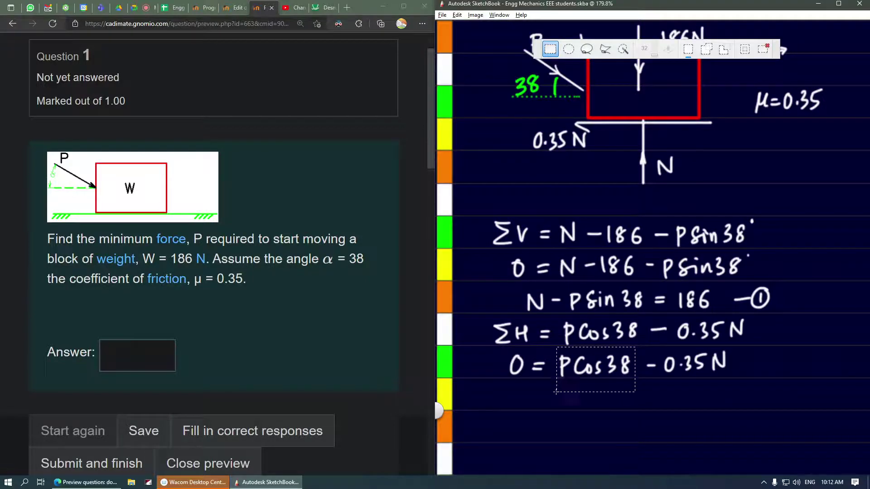
pyautogui.hotkey('ctrl', 'x')
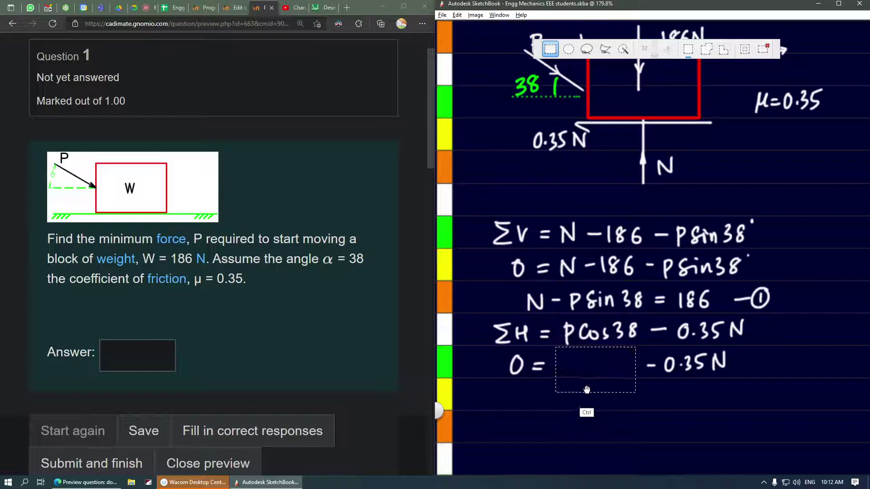
pyautogui.press('b')
pyautogui.hotkey('ctrl', 'd')
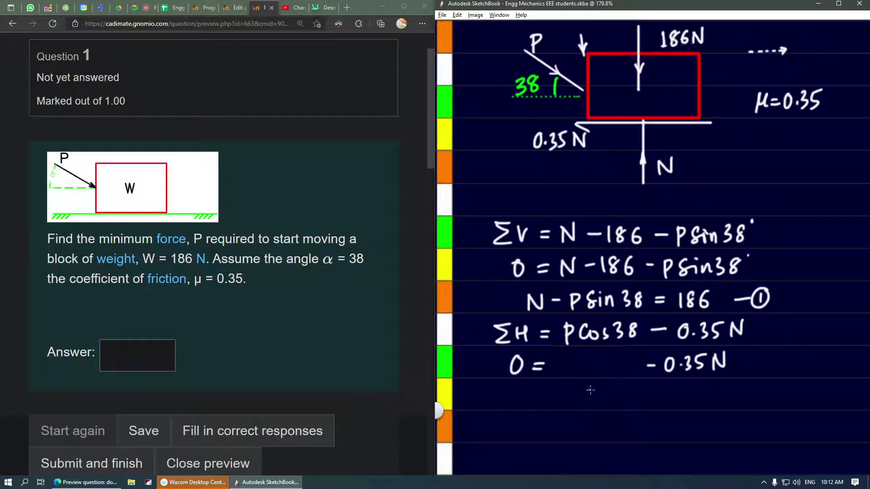
pyautogui.hotkey('ctrl', 'z')
pyautogui.hotkey('ctrl', 'v')
pyautogui.moveTo(606, 407); pyautogui.dragTo(630, 403)
pyautogui.press('b')
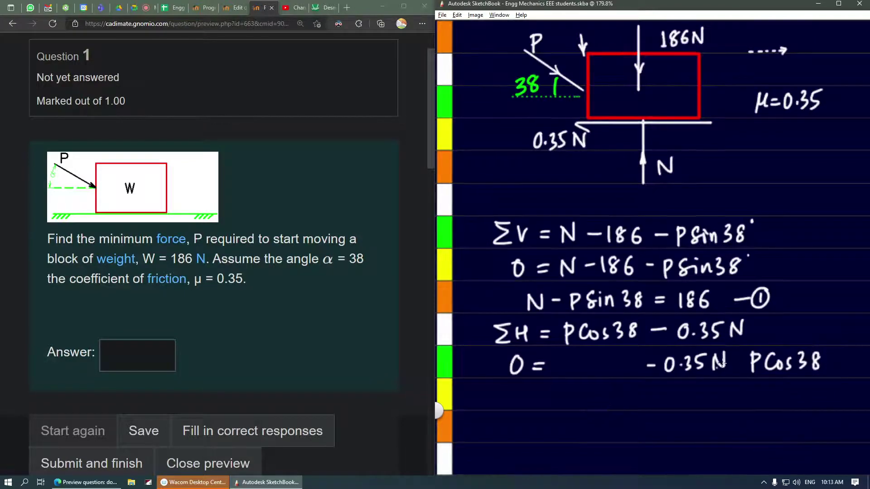
pyautogui.moveTo(740, 352); pyautogui.dragTo(739, 371)
pyautogui.moveTo(733, 361); pyautogui.dragTo(746, 361)
# Step: Shift −0.35N + PCos38 left beside 0 = and label the equation (2)
pyautogui.press('m')
pyautogui.moveTo(832, 389); pyautogui.dragTo(634, 346)
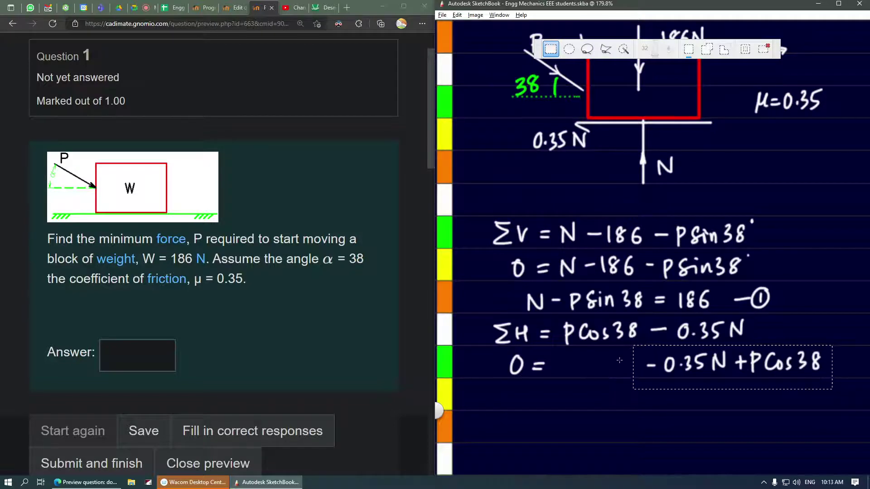
pyautogui.press('v')
pyautogui.moveTo(704, 373); pyautogui.dragTo(623, 374)
pyautogui.press('b')
pyautogui.moveTo(747, 364)
pyautogui.mouseDown()
pyautogui.moveTo(780, 369)
pyautogui.moveTo(770, 353)
pyautogui.mouseUp()
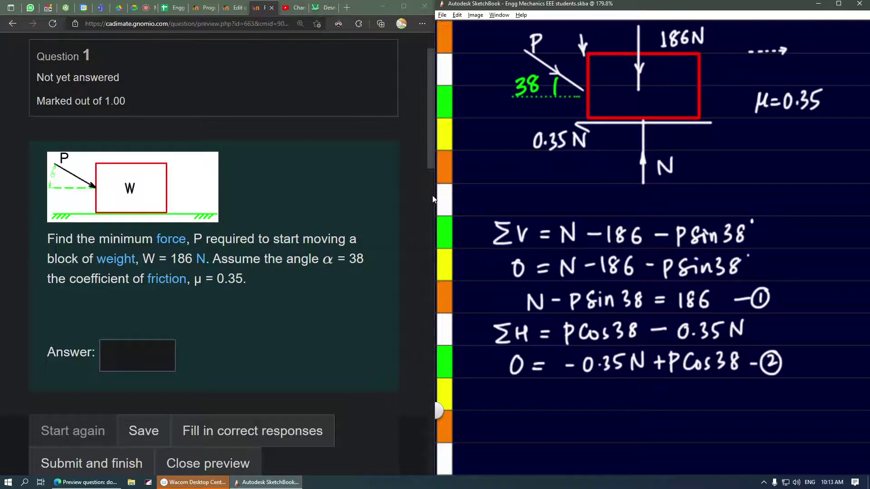
# Step: Bring up the shared calculator in Google Meet and note x → N and y → P on the sketch
pyautogui.click(152, 7)
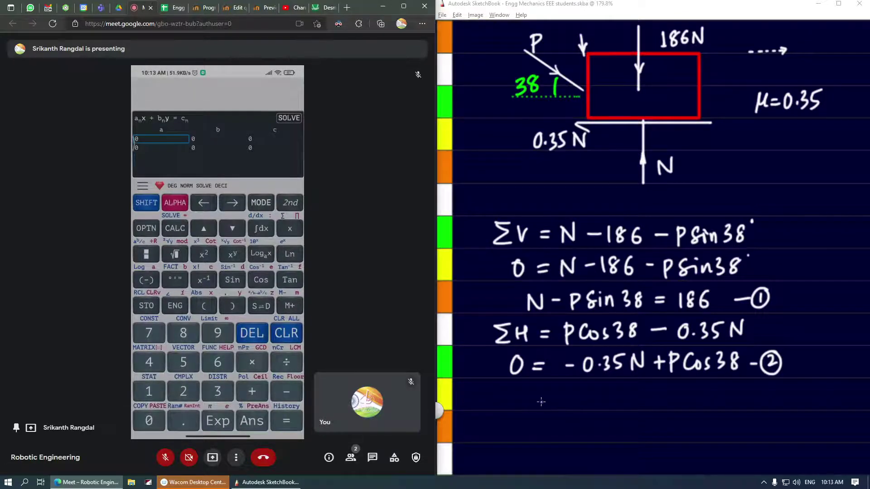
pyautogui.moveTo(538, 395)
pyautogui.mouseDown()
pyautogui.moveTo(548, 409)
pyautogui.moveTo(538, 408)
pyautogui.moveTo(573, 408)
pyautogui.mouseUp()
pyautogui.moveTo(590, 408)
pyautogui.mouseDown()
pyautogui.moveTo(591, 393)
pyautogui.moveTo(603, 392)
pyautogui.mouseUp()
pyautogui.moveTo(541, 426)
pyautogui.mouseDown()
pyautogui.moveTo(547, 452)
pyautogui.moveTo(591, 434)
pyautogui.moveTo(593, 443)
pyautogui.moveTo(588, 434)
pyautogui.mouseUp()
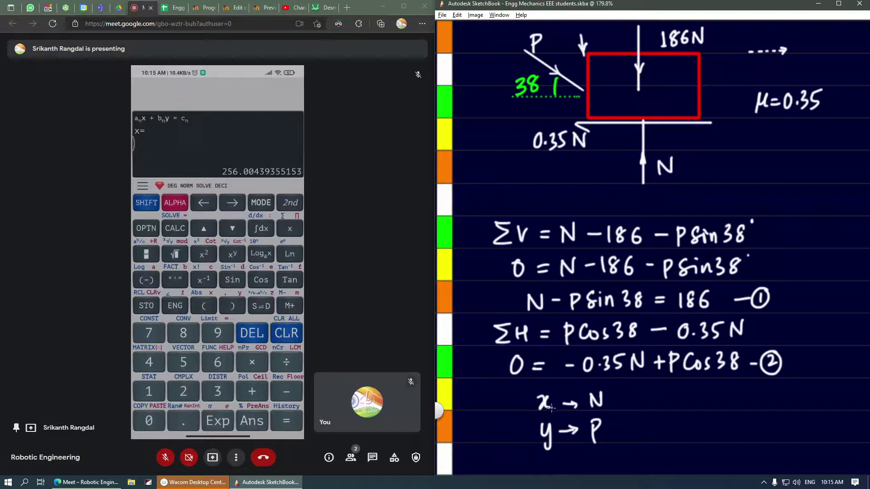
# Step: Write = 256 after x → N and an equals sign after y → P
pyautogui.moveTo(608, 396); pyautogui.dragTo(645, 407)
pyautogui.moveTo(646, 391)
pyautogui.mouseDown()
pyautogui.moveTo(682, 401)
pyautogui.moveTo(686, 391)
pyautogui.mouseUp()
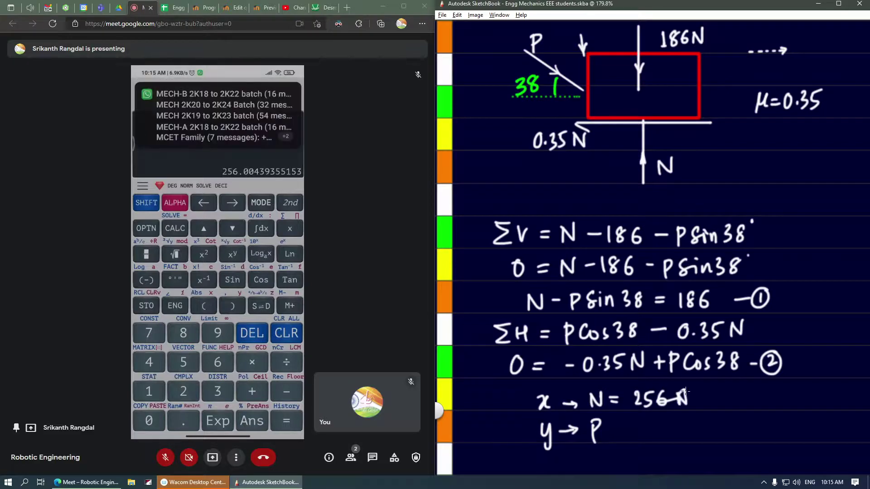
pyautogui.moveTo(616, 427); pyautogui.dragTo(624, 425)
pyautogui.moveTo(616, 434); pyautogui.dragTo(624, 434)
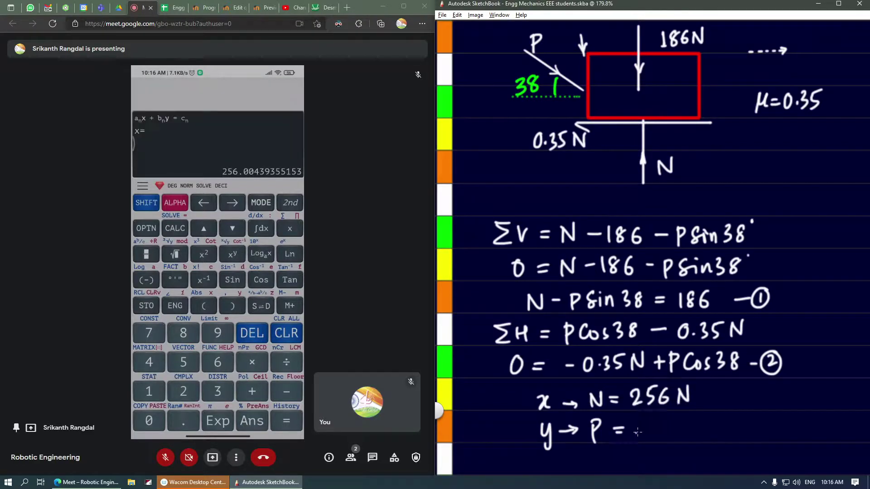
# Step: Write P's value 113.71 N, underline it twice, and return to the quiz question
pyautogui.moveTo(645, 419)
pyautogui.mouseDown()
pyautogui.moveTo(645, 438)
pyautogui.moveTo(662, 440)
pyautogui.moveTo(690, 416)
pyautogui.moveTo(685, 438)
pyautogui.moveTo(716, 431)
pyautogui.mouseUp()
pyautogui.click(675, 435)
pyautogui.moveTo(644, 445); pyautogui.dragTo(714, 450)
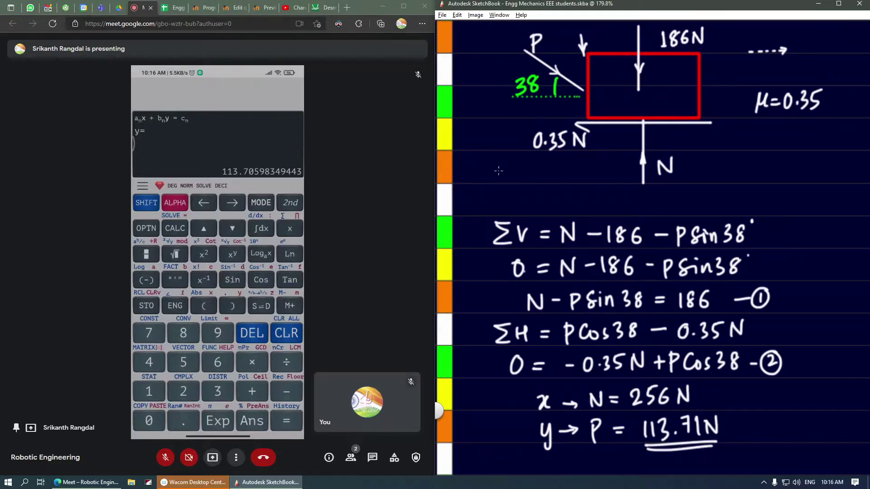
pyautogui.click(263, 8)
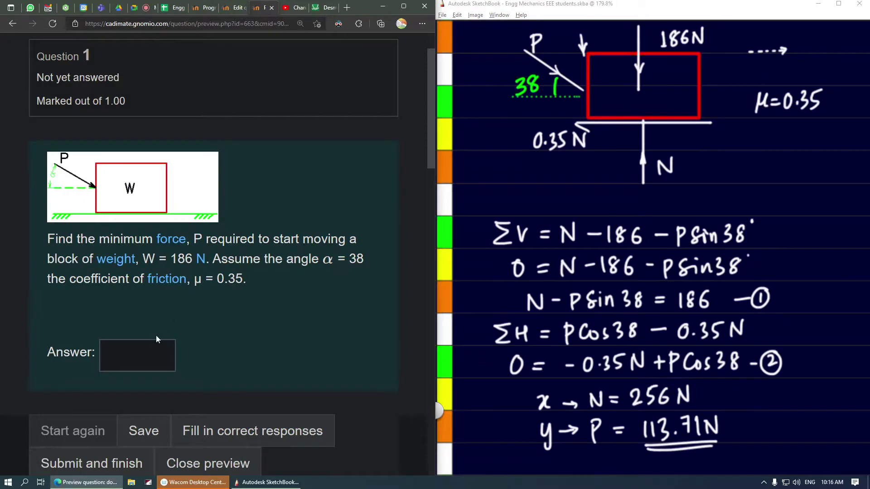
# Step: Enter 113.71 as the answer, fixing the missing 3, then submit and finish
pyautogui.click(147, 353)
pyautogui.write('11.71')
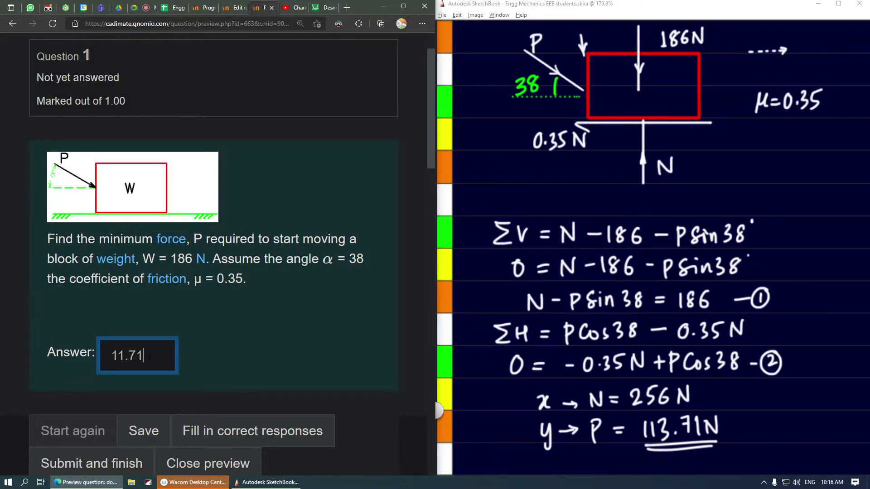
pyautogui.click(126, 355)
pyautogui.write('3')
pyautogui.scroll(-3, 170, 331)
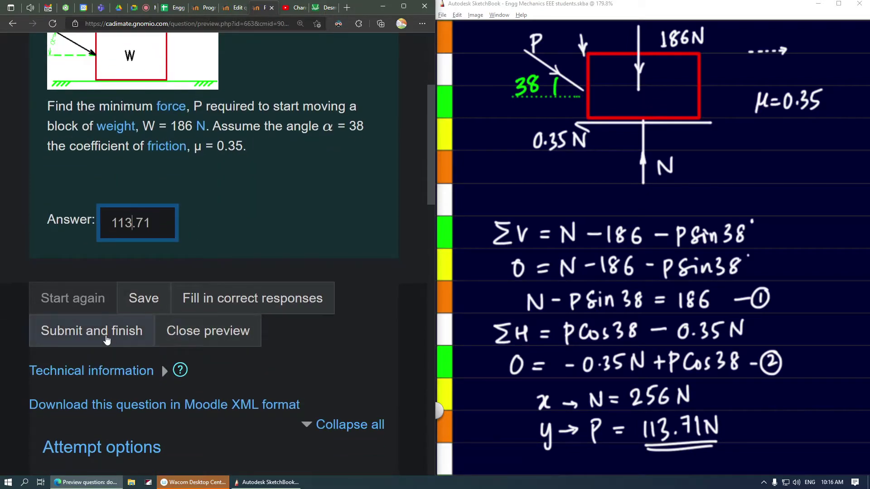
pyautogui.click(105, 335)
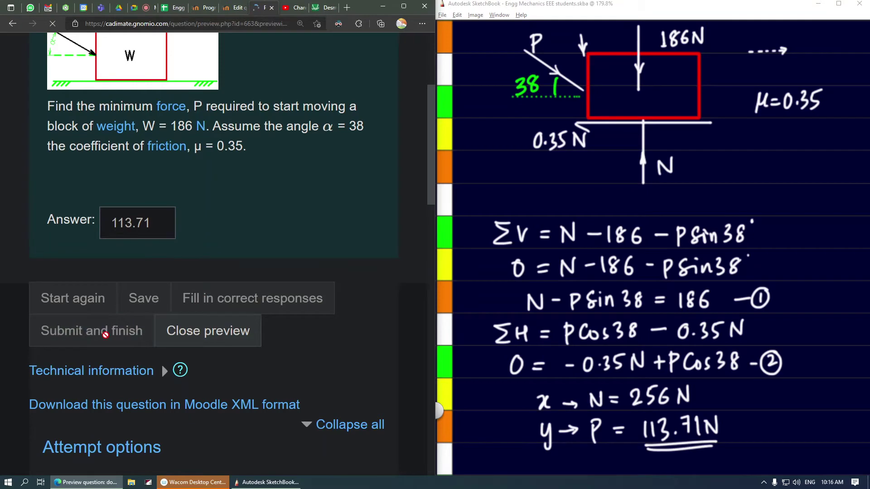